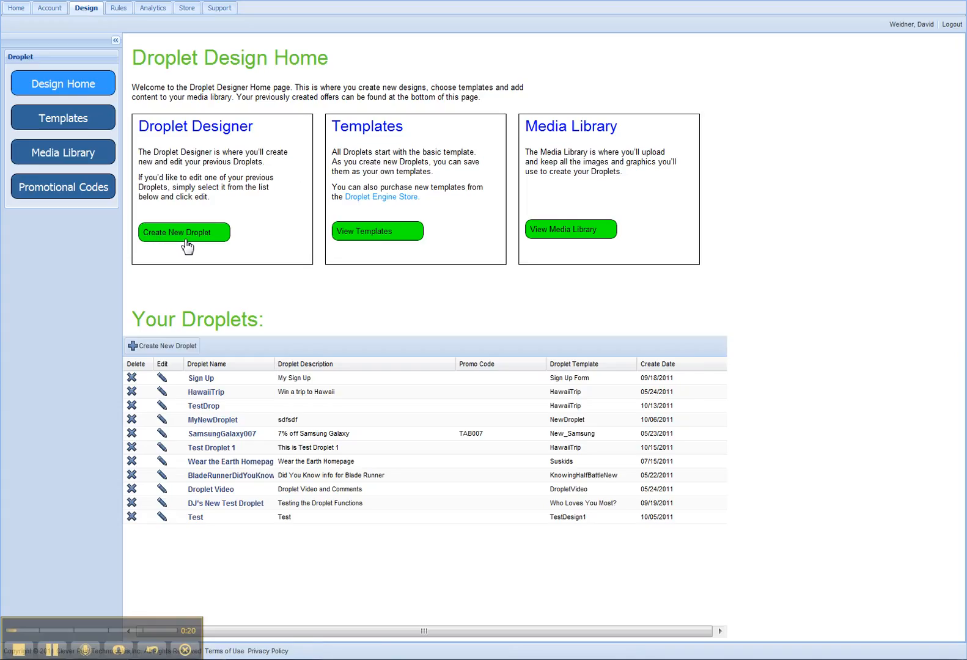
# Create a new custom template and set its form title to "Test Droplet".
pyautogui.click(70, 125)
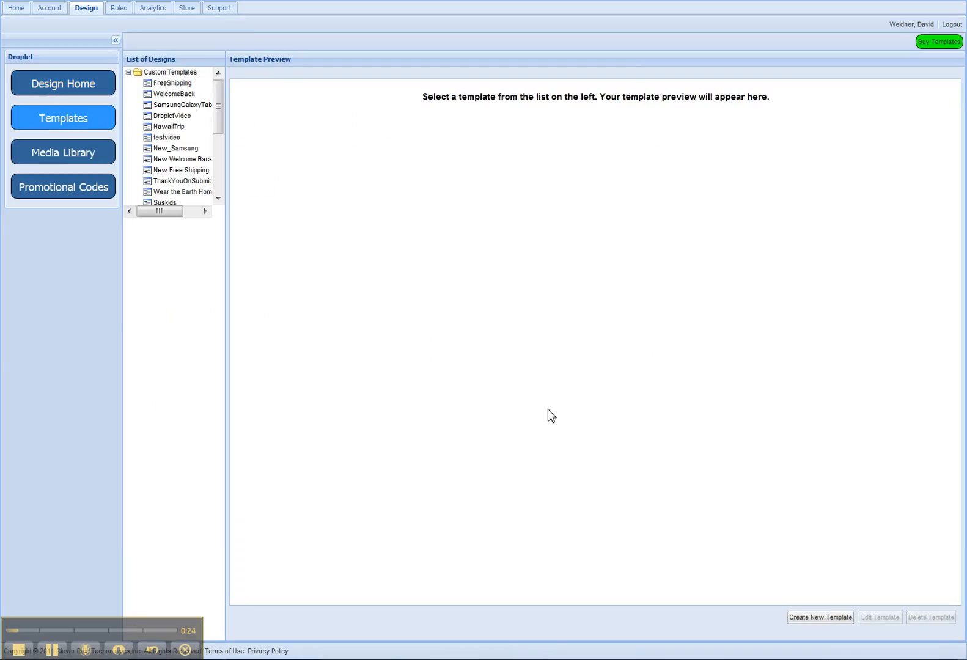
pyautogui.click(835, 625)
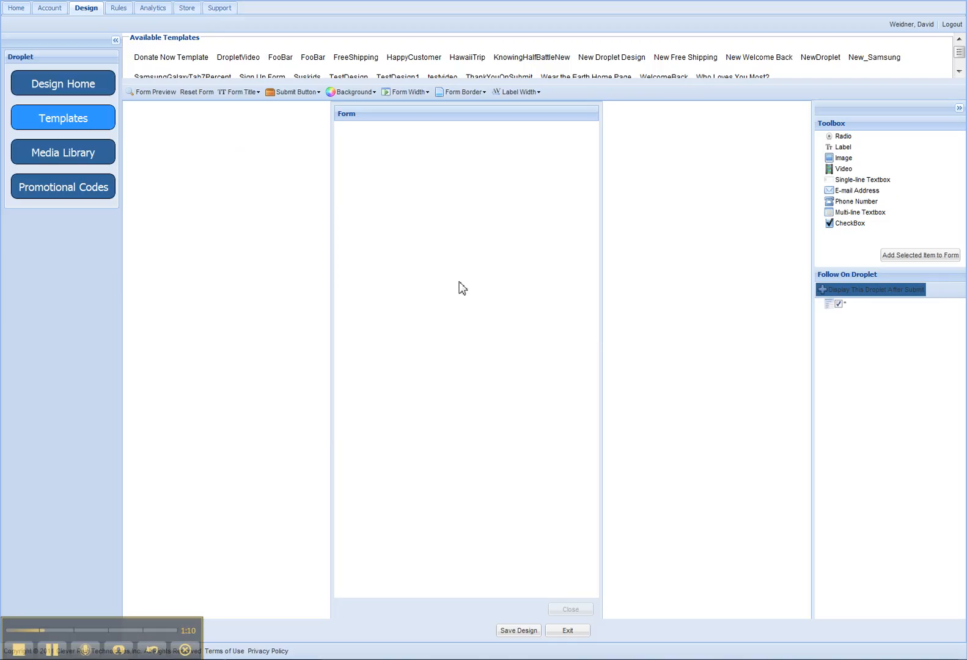
pyautogui.click(258, 91)
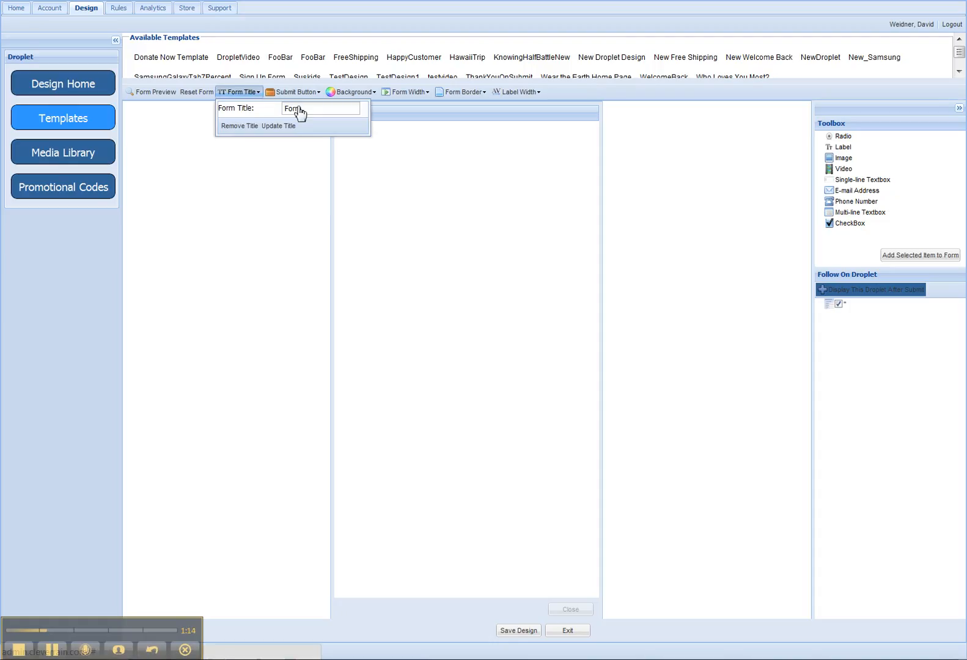
pyautogui.click(293, 91)
pyautogui.click(258, 91)
pyautogui.doubleClick(278, 110)
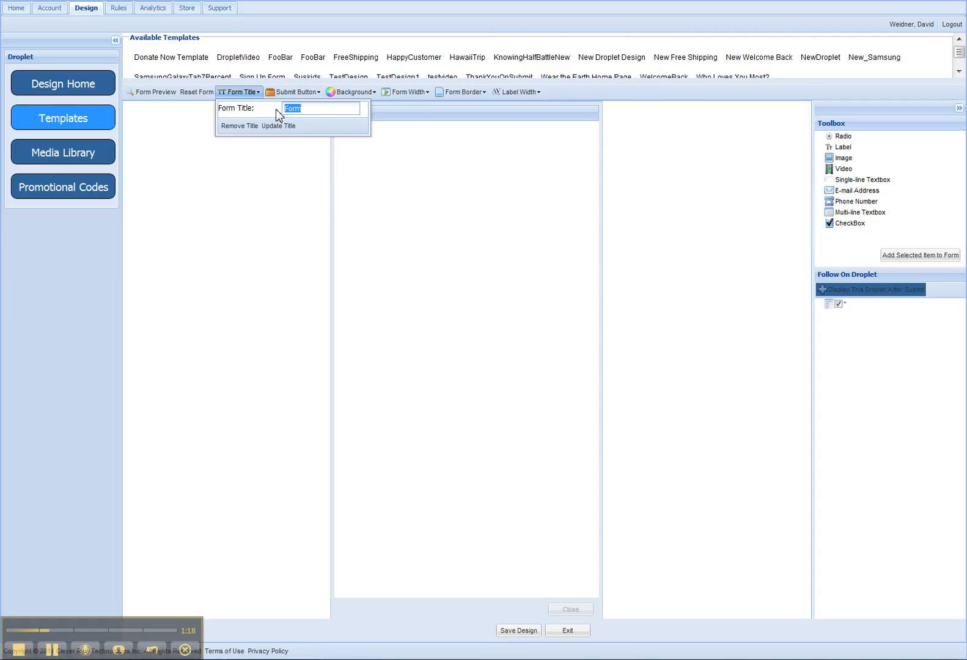
pyautogui.write('Test Droplet')
pyautogui.click(281, 126)
pyautogui.click(264, 177)
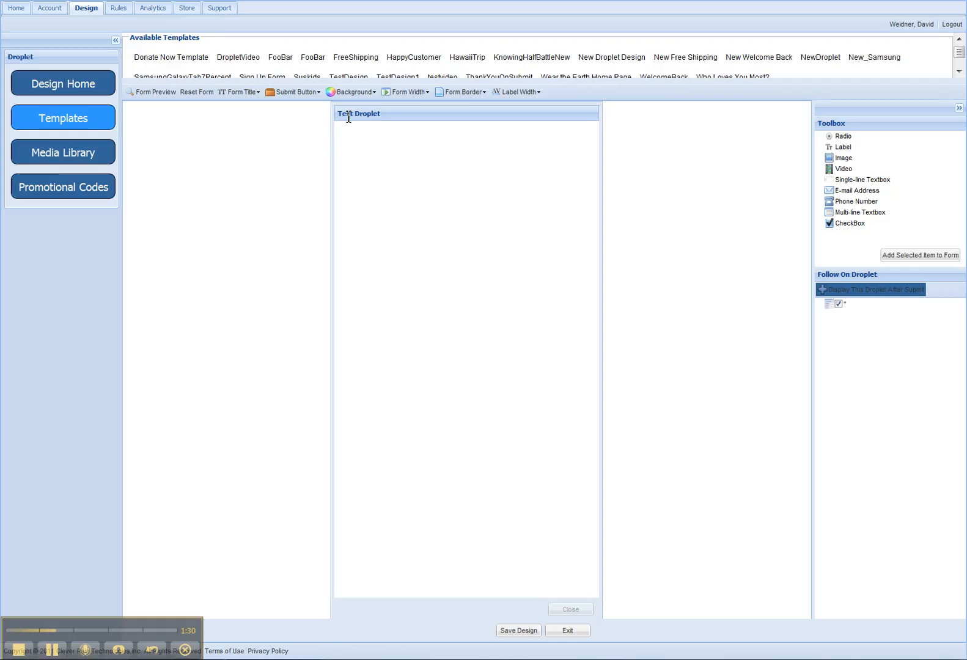
# Apply the pink color D1A1A1 at 100 opacity as the form's background.
pyautogui.click(374, 94)
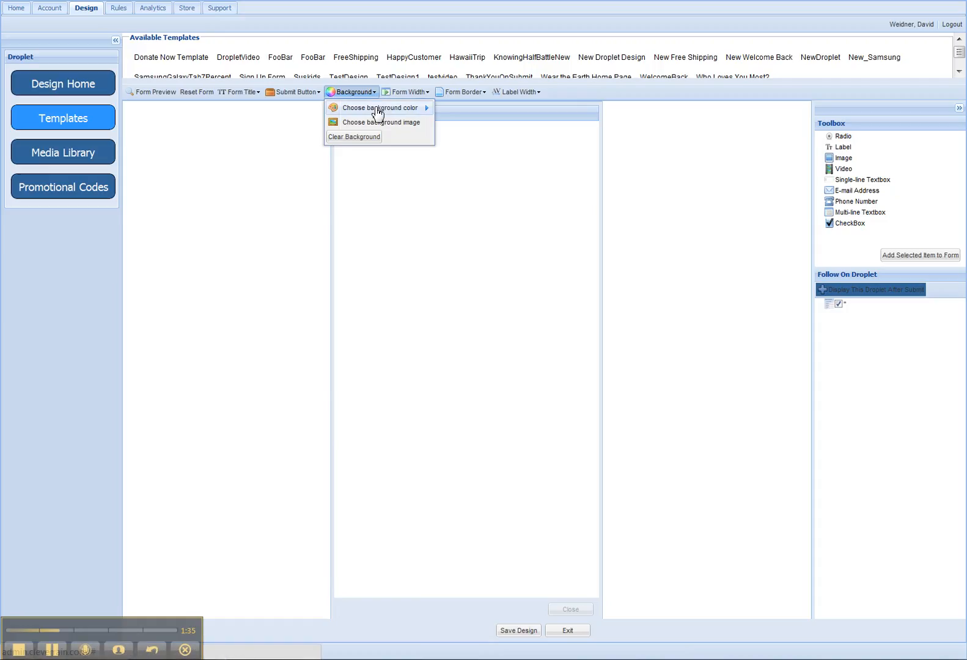
pyautogui.moveTo(379, 111)
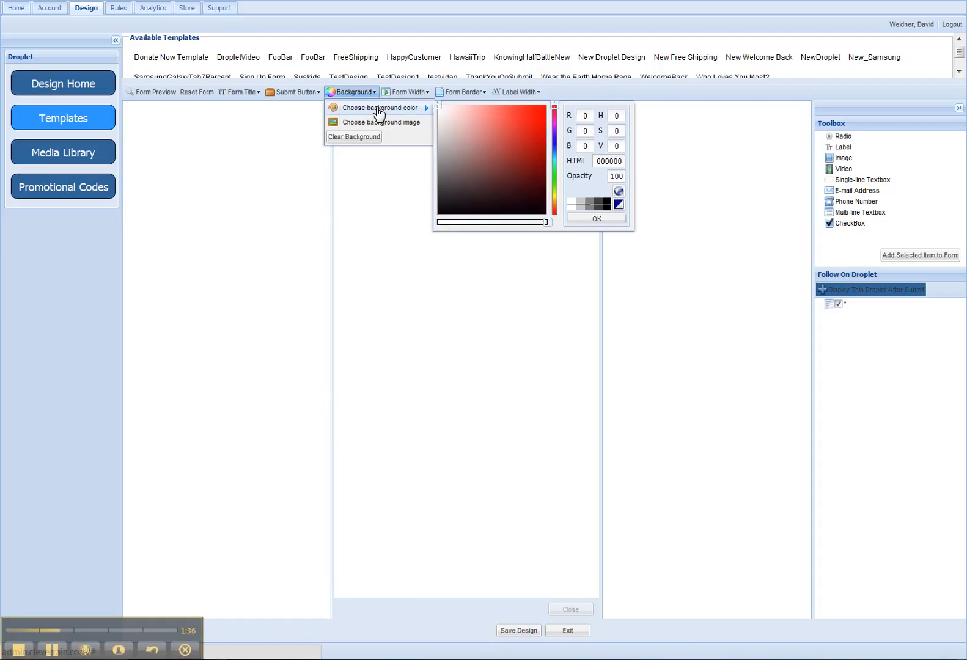
pyautogui.click(461, 124)
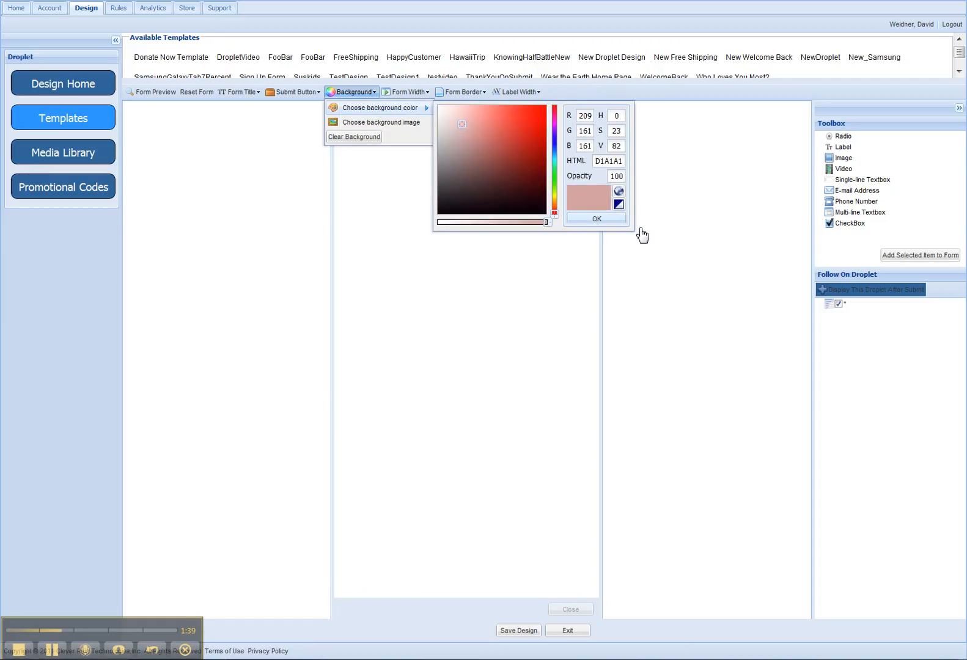
pyautogui.click(675, 250)
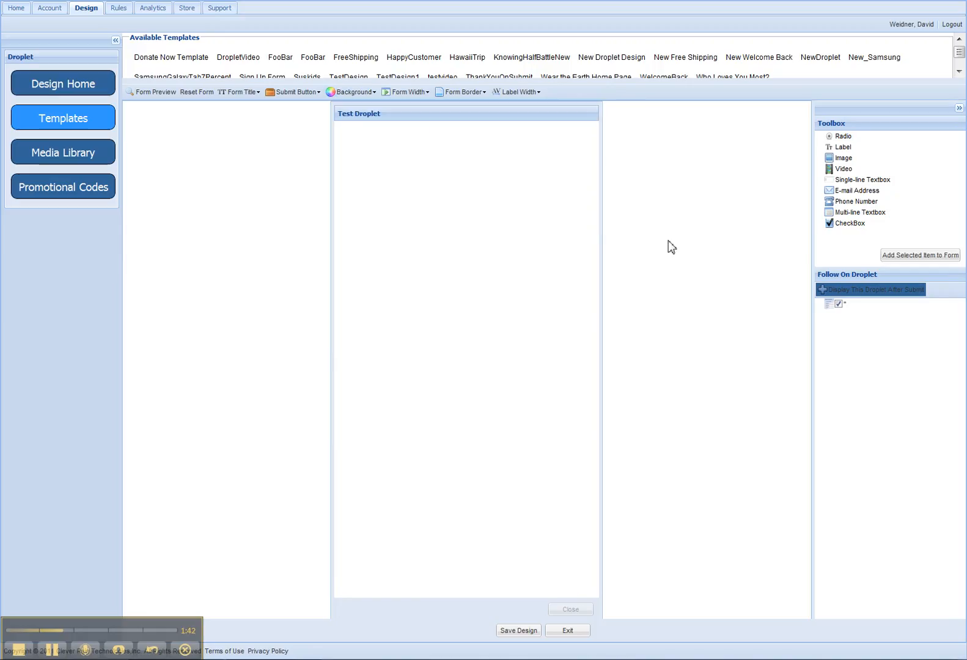
pyautogui.click(366, 93)
pyautogui.moveTo(392, 112)
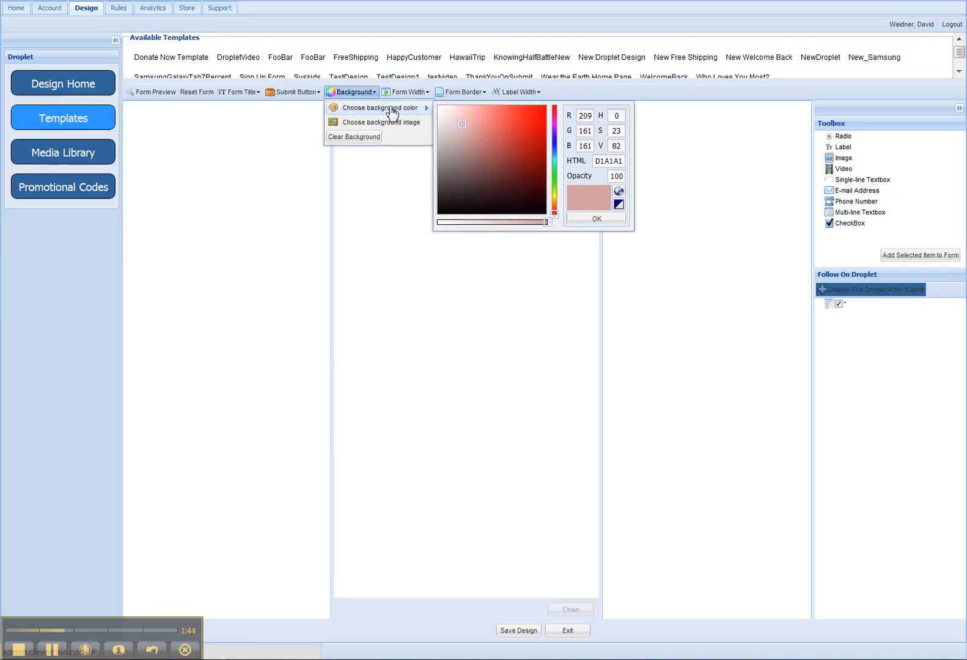
pyautogui.click(586, 220)
pyautogui.click(643, 254)
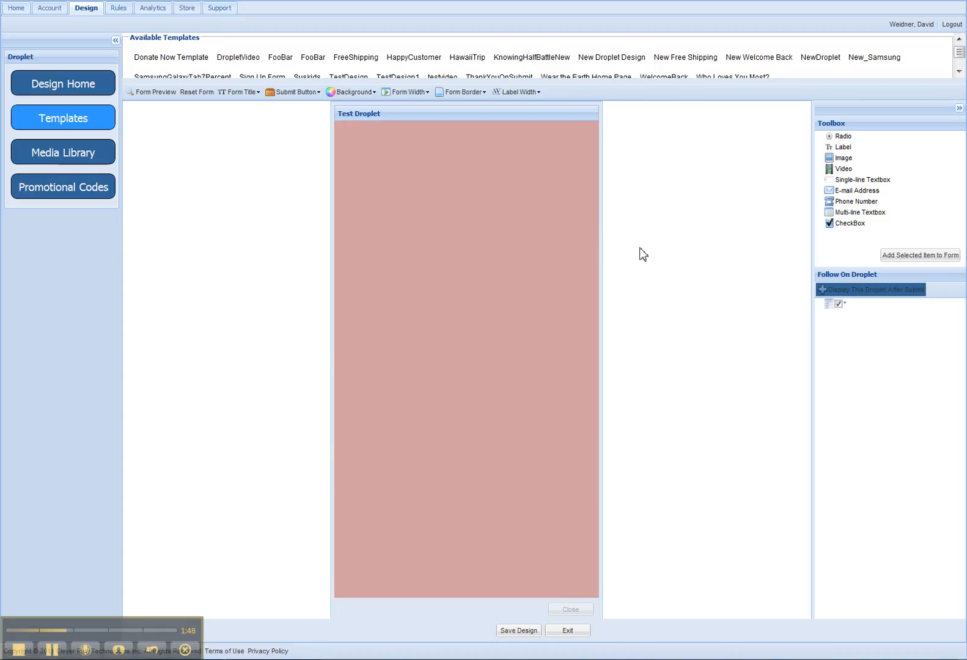
# Set the form width to 600 and apply the change.
pyautogui.click(428, 92)
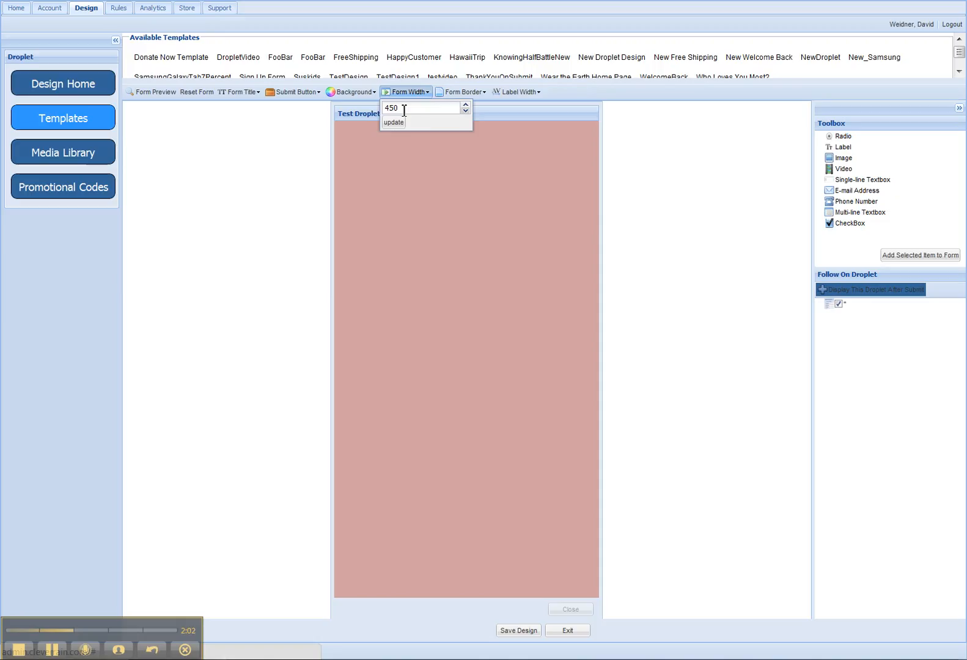
pyautogui.moveTo(403, 109); pyautogui.dragTo(384, 108)
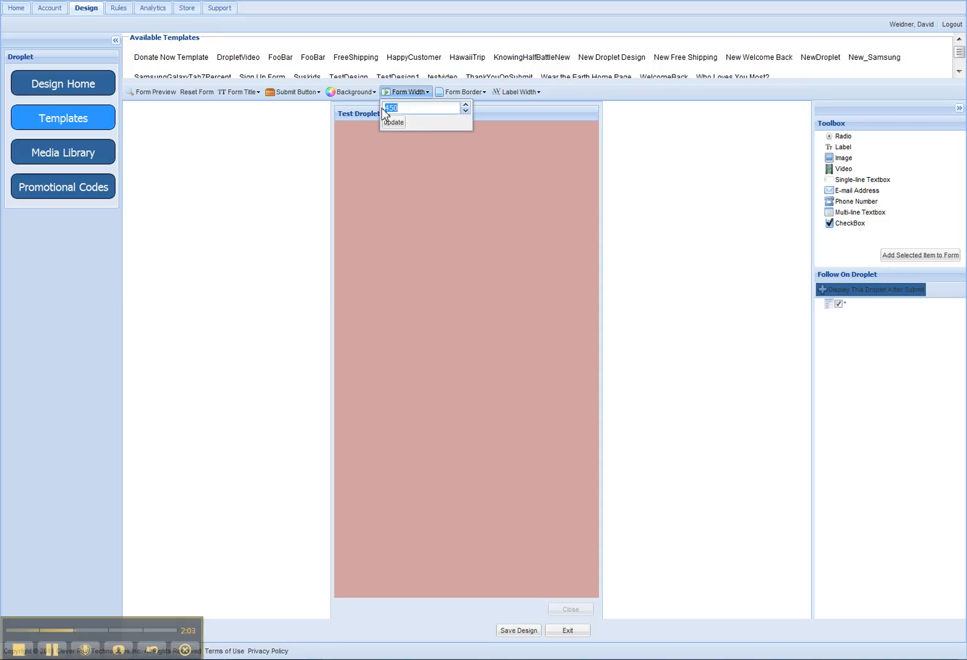
pyautogui.write('600')
pyautogui.click(395, 123)
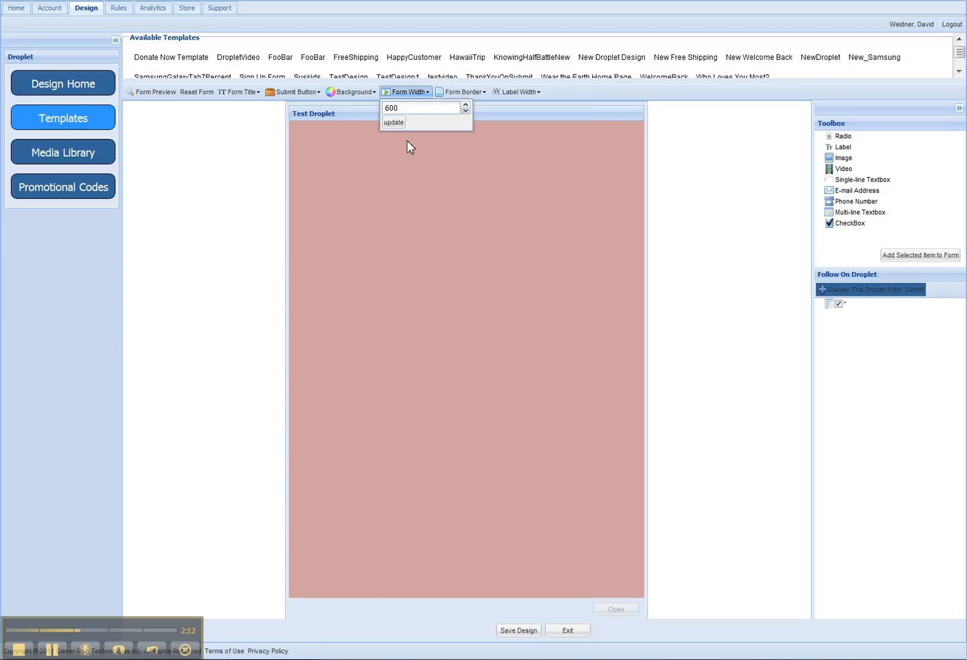
pyautogui.click(697, 176)
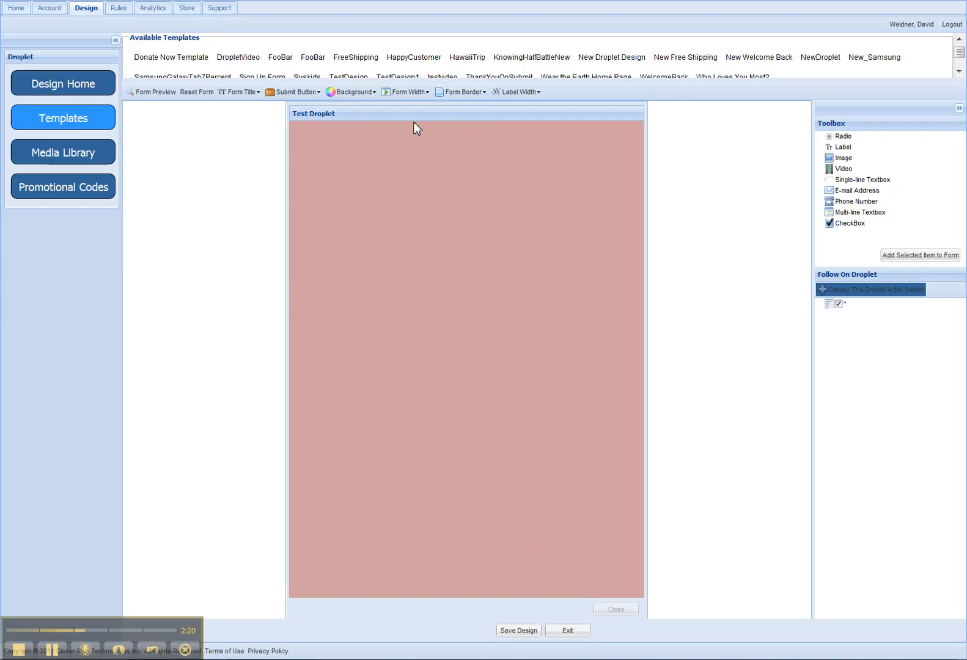
# Give the form a border of width 2 in the red color BC5252.
pyautogui.click(485, 93)
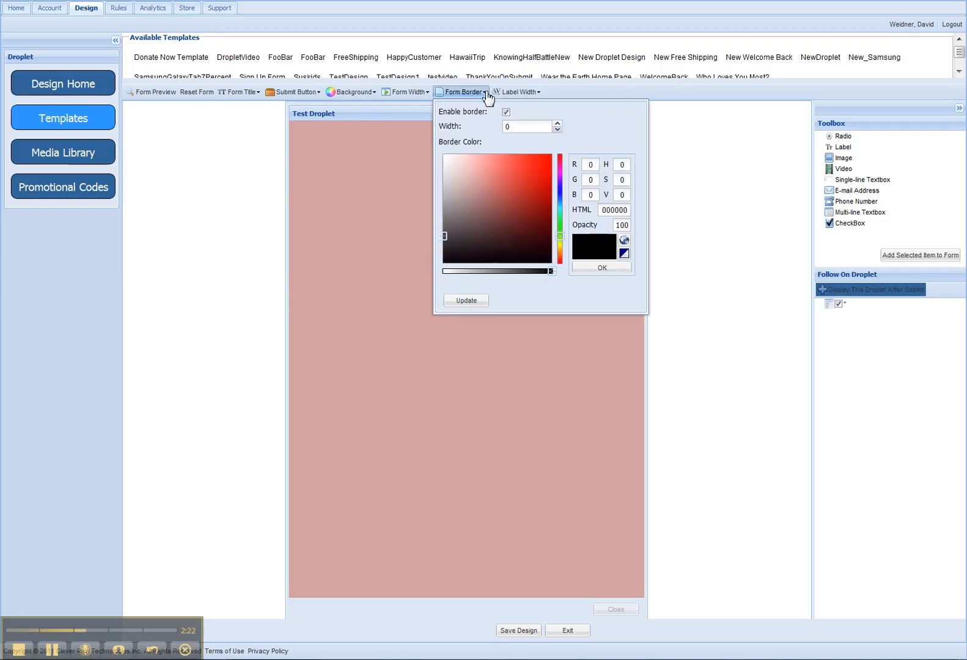
pyautogui.click(557, 124)
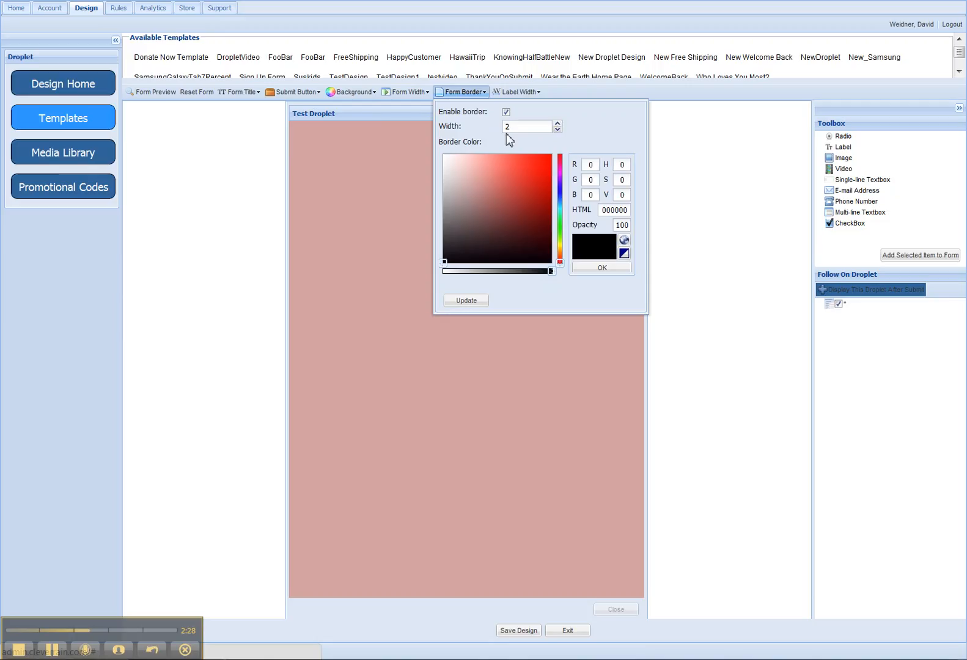
pyautogui.click(504, 183)
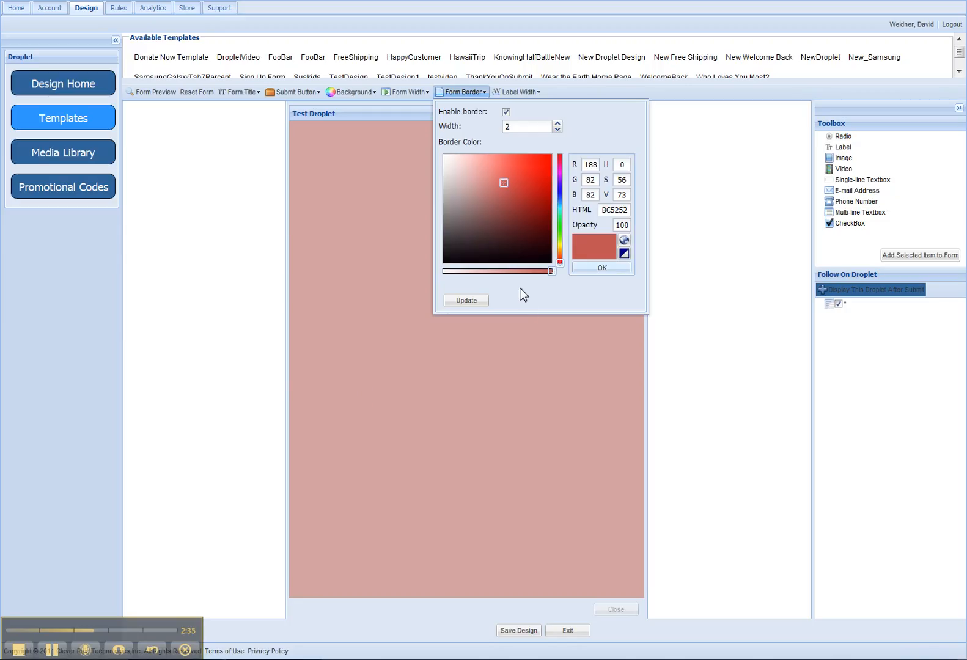
pyautogui.click(470, 304)
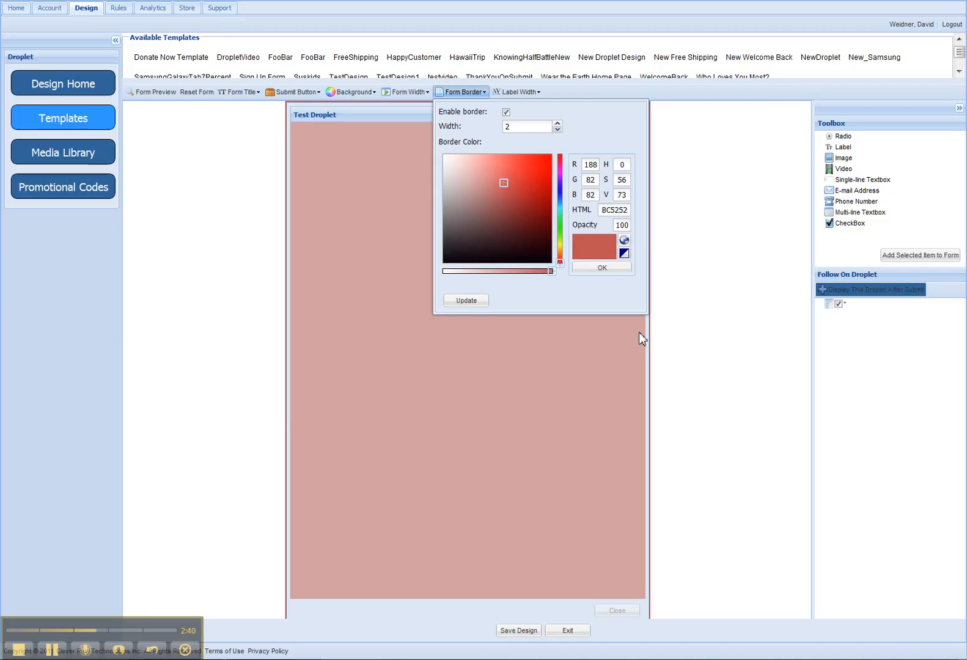
pyautogui.click(710, 293)
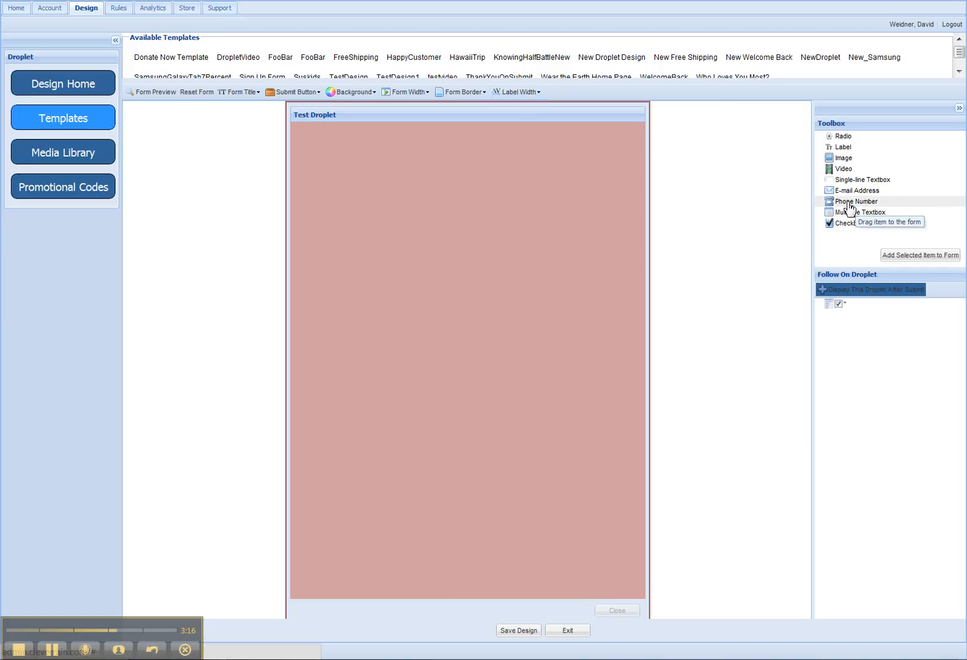
# Add a Phone Number field and an E-mail Address field below it, and set the form's label width to 150.
pyautogui.moveTo(848, 208); pyautogui.dragTo(475, 182)
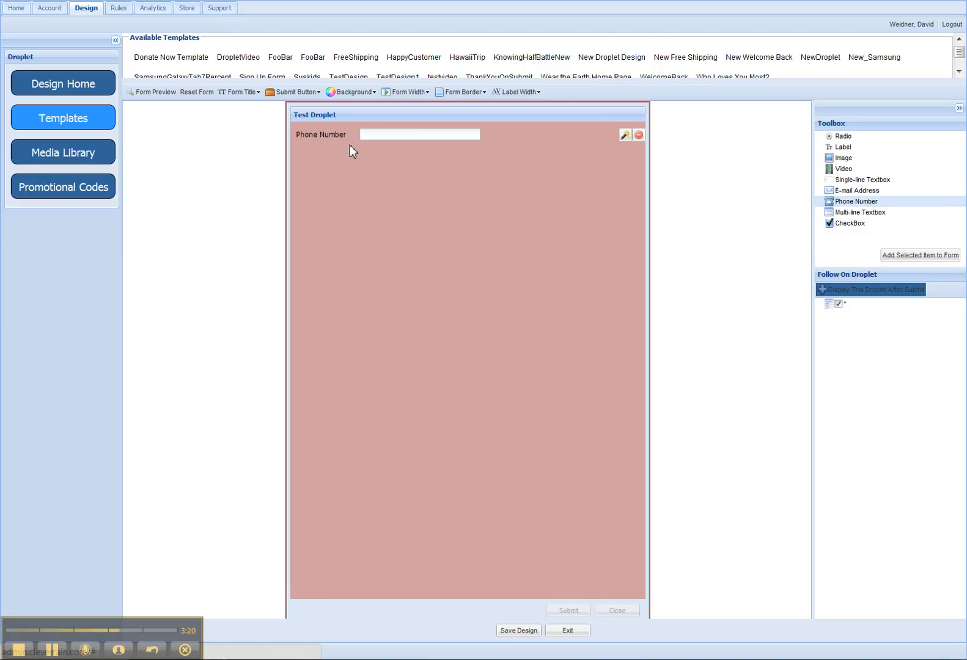
pyautogui.moveTo(852, 191); pyautogui.dragTo(355, 182)
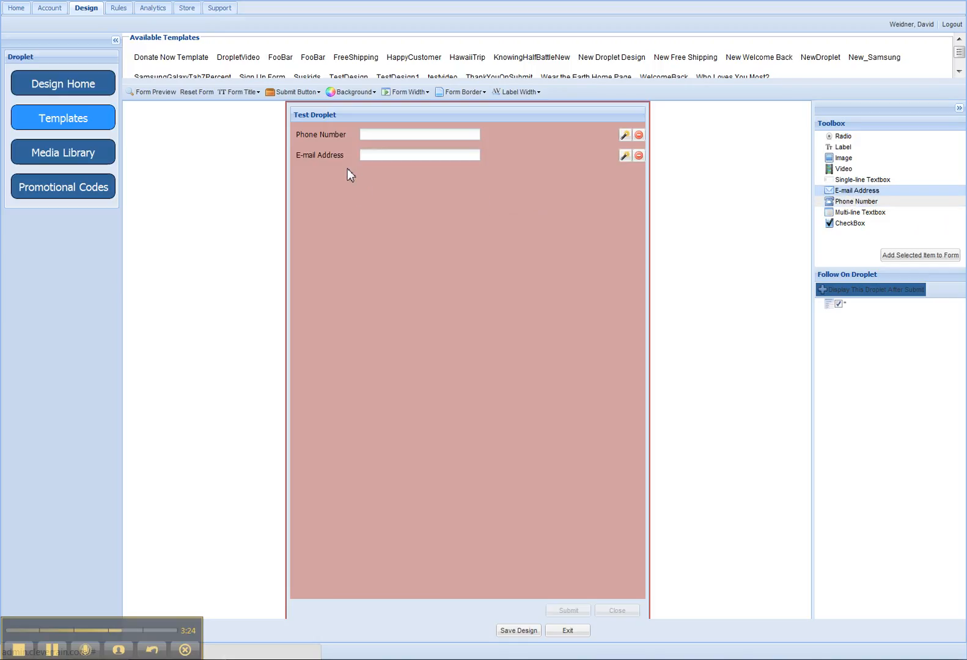
pyautogui.click(540, 93)
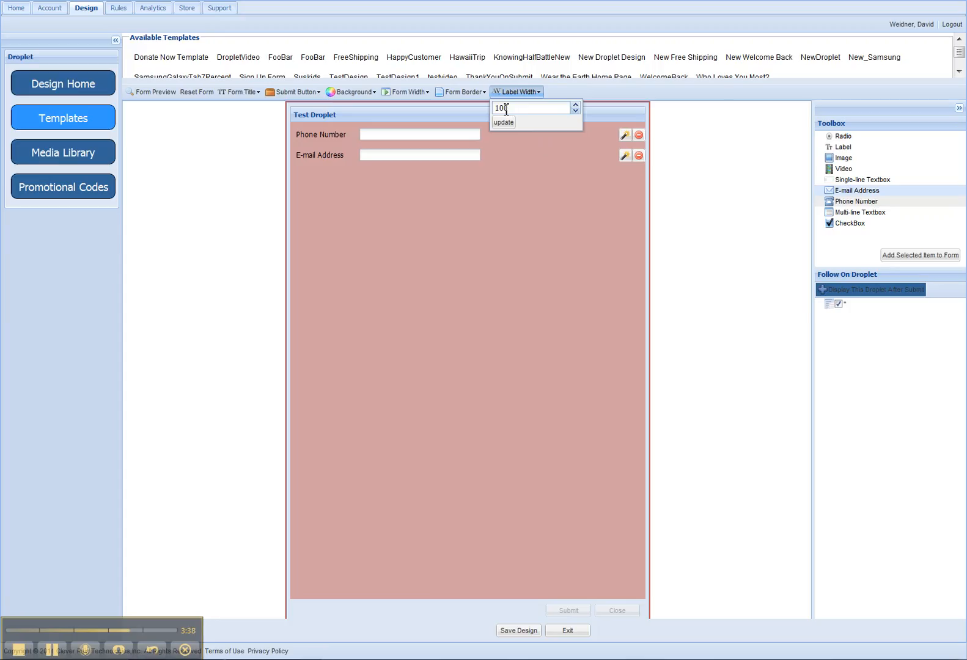
pyautogui.press('BackSpace')
pyautogui.write('5')
pyautogui.click(504, 124)
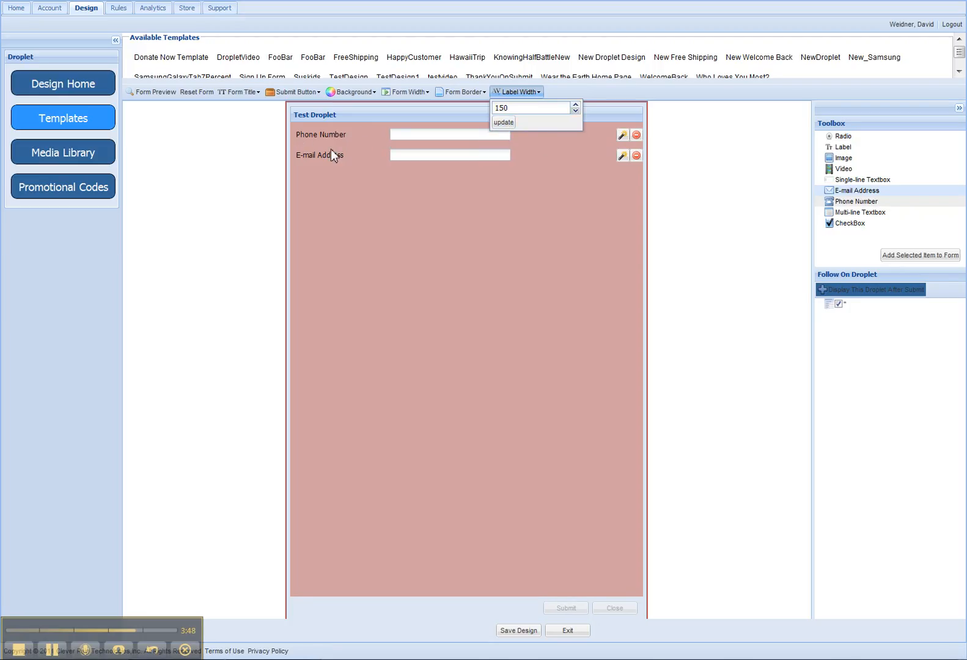
pyautogui.click(701, 183)
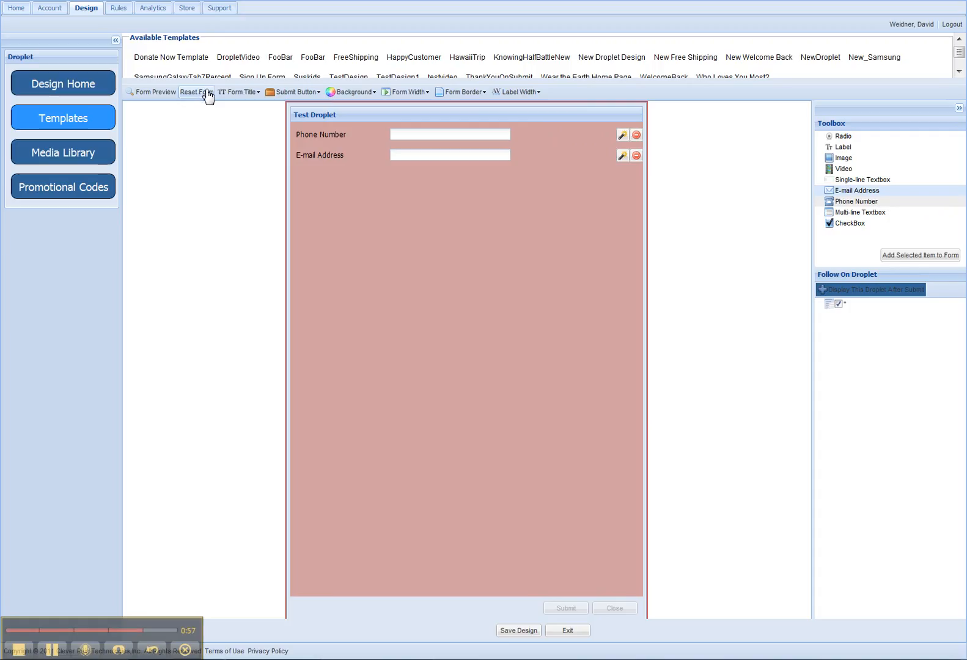
# Preview the finished form with its two fields, and close the preview to return to the design.
pyautogui.click(156, 91)
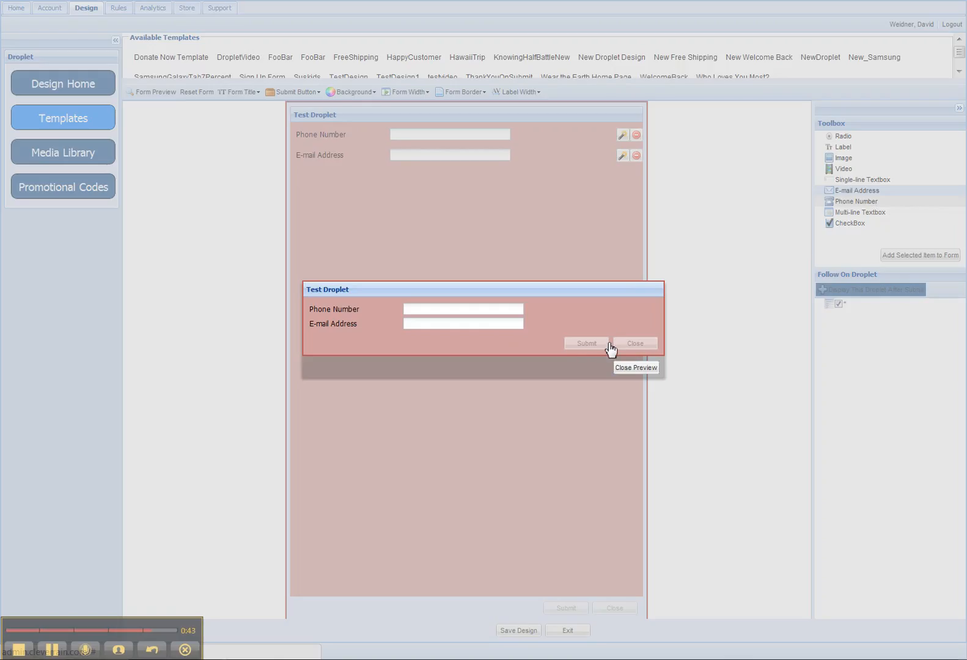
pyautogui.click(643, 370)
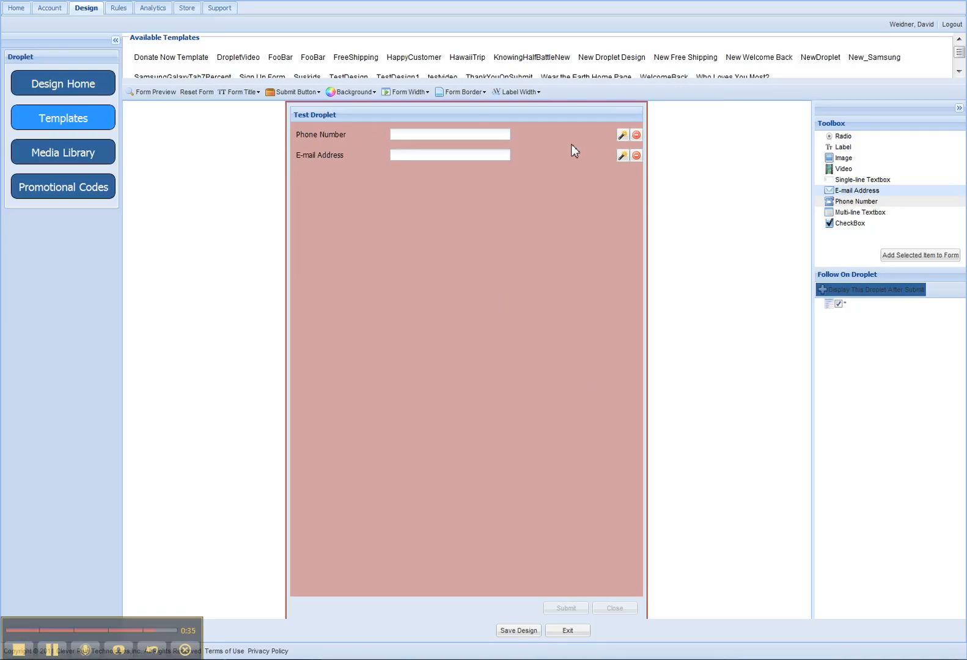
pyautogui.moveTo(488, 140)
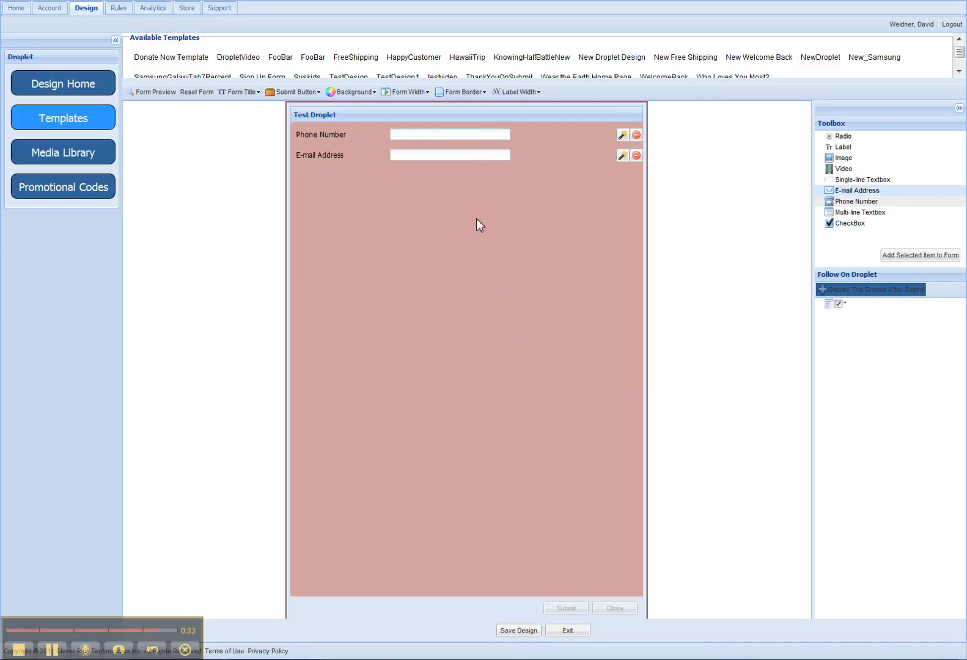